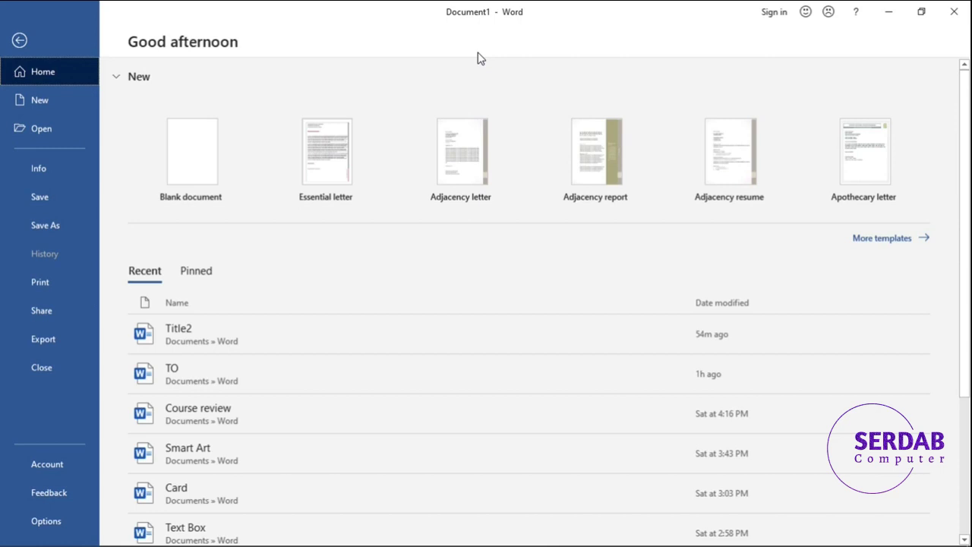
Step: Open the Word options and examine the General settings from the user interface options through to real-time collaboration
left_click(46, 521)
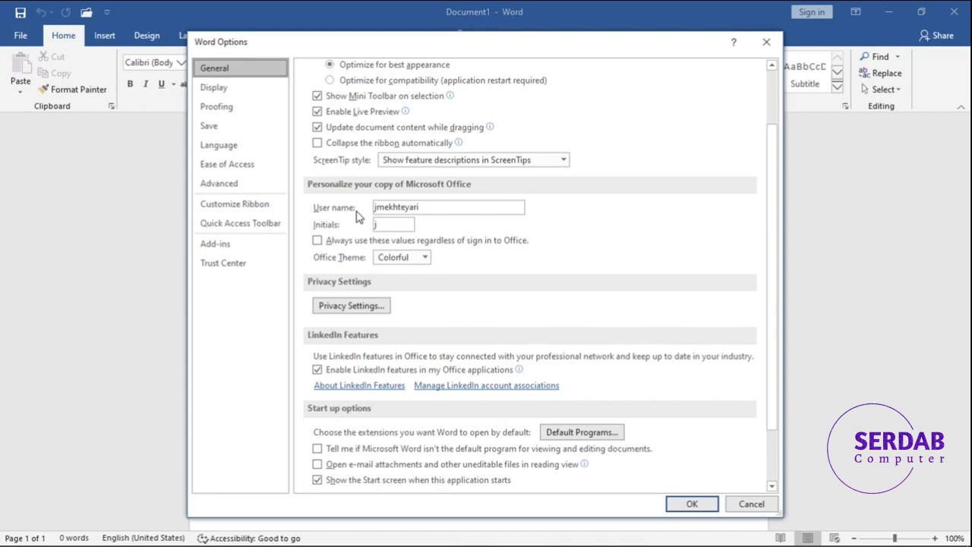
scroll(369, 215, "up", 3)
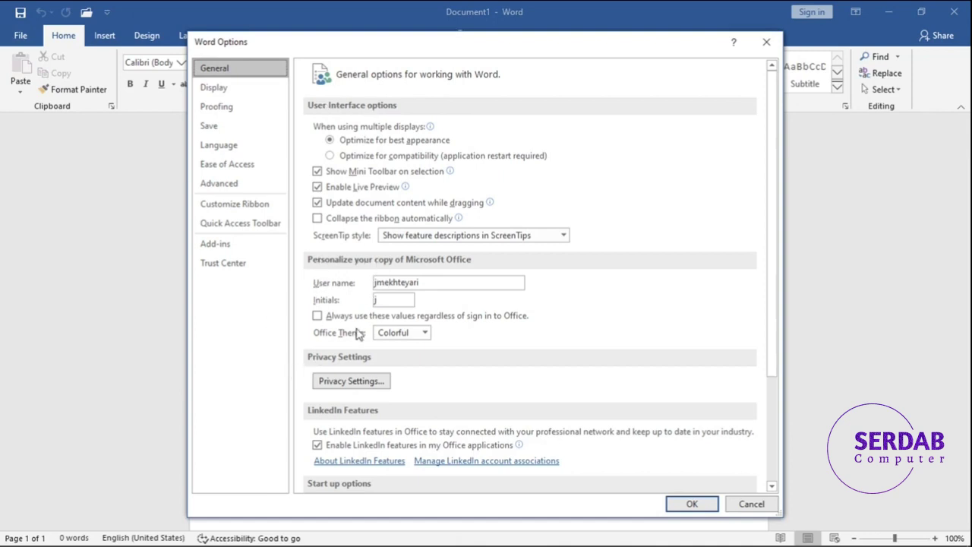
scroll(350, 361, "down", 2)
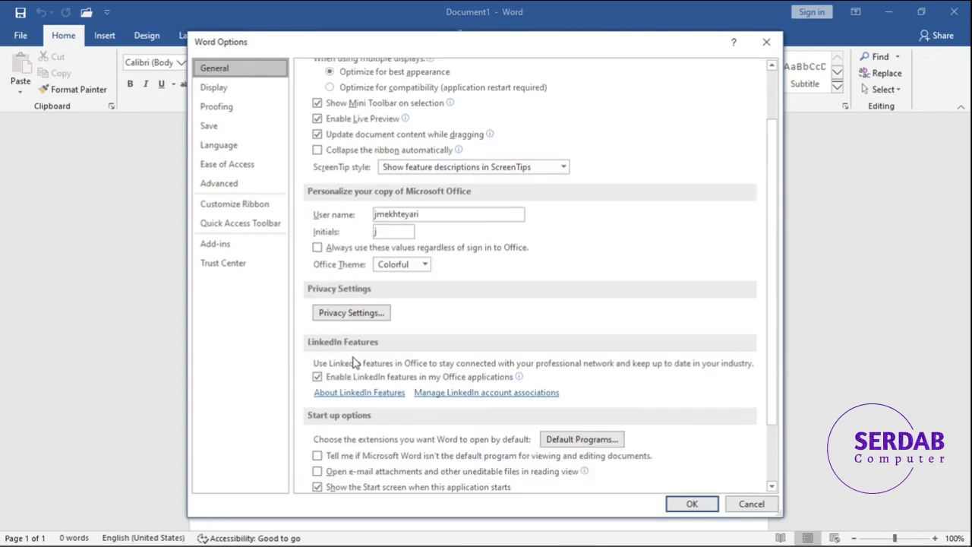
scroll(352, 362, "down", 2)
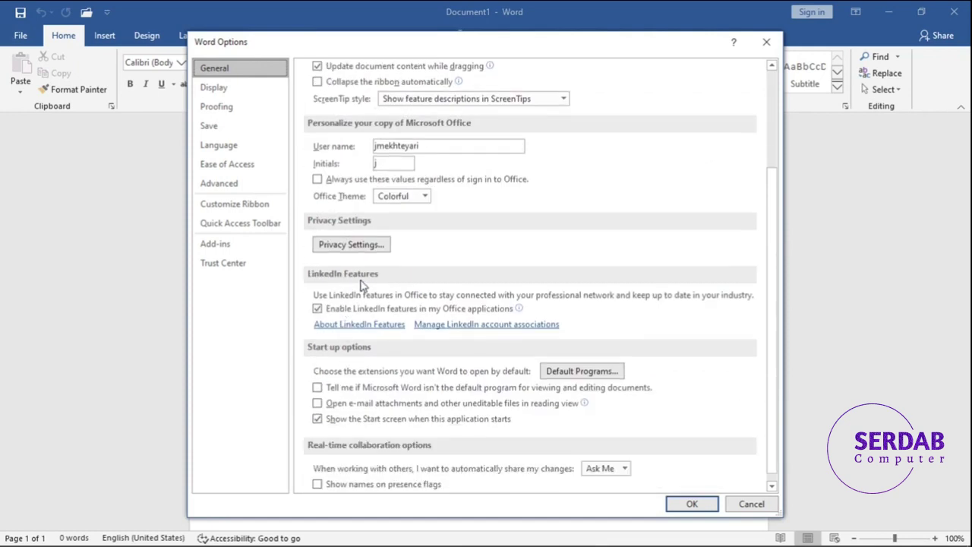
scroll(363, 362, "down", 1)
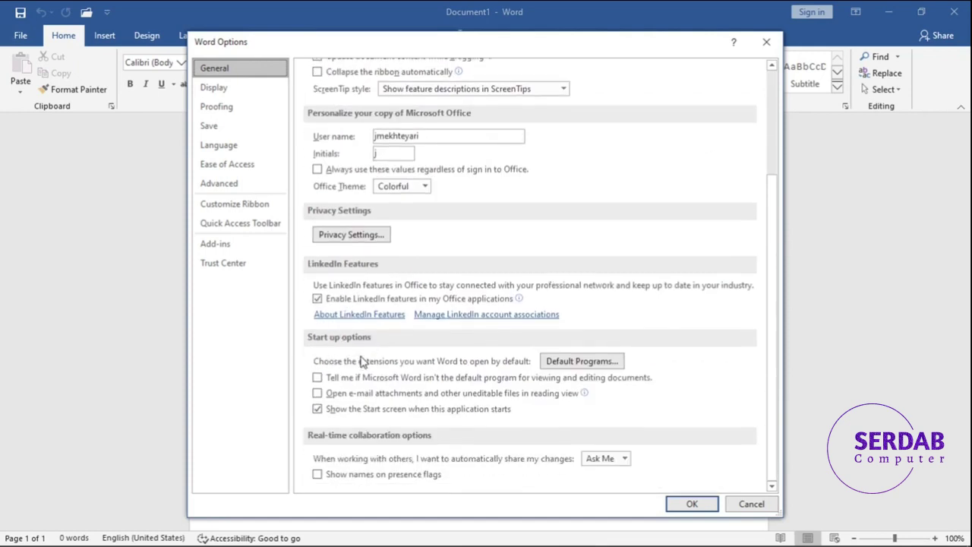
scroll(402, 372, "up", 5)
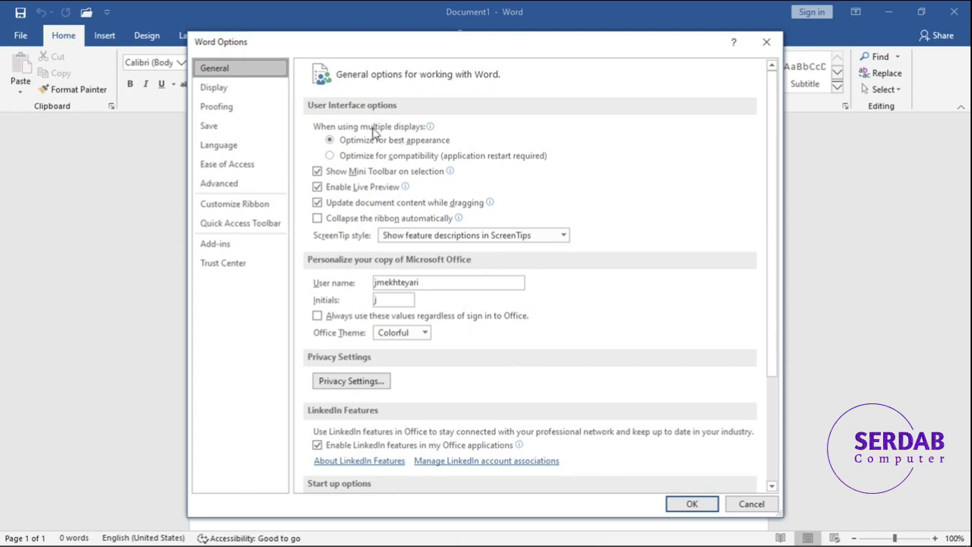
Step: Select Optimize for compatibility for multiple displays, review the Mini Toolbar option, and discard the options changes
mouse_move(371, 154)
mouse_move(408, 155)
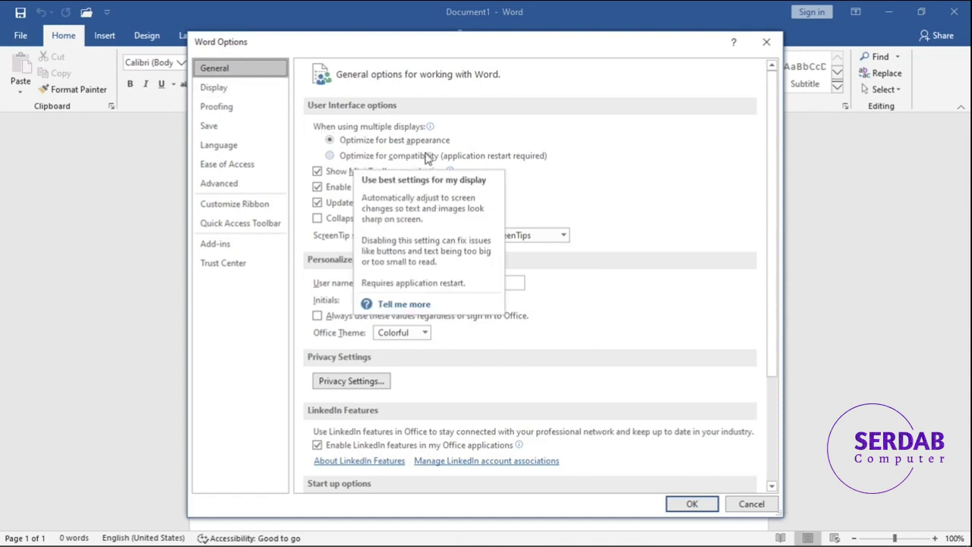
left_click(422, 155)
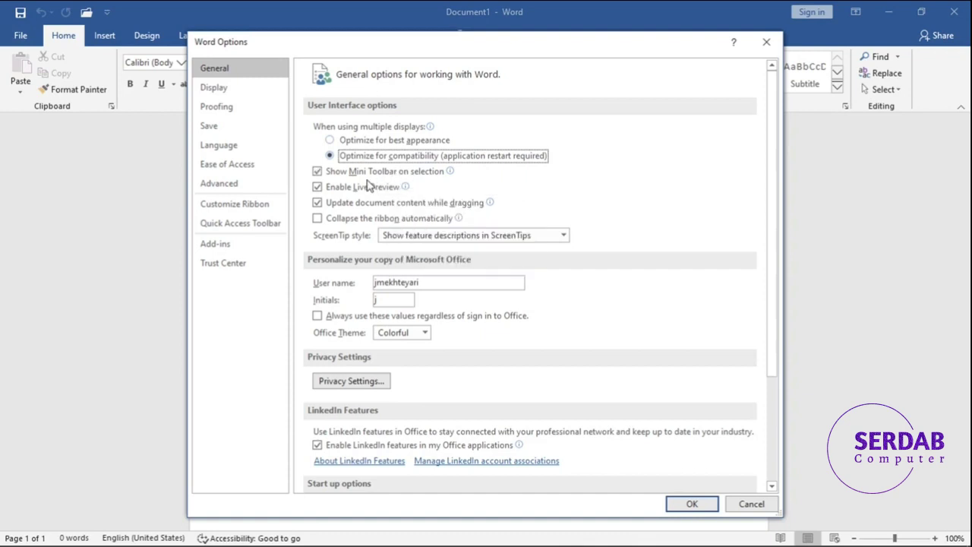
mouse_move(363, 177)
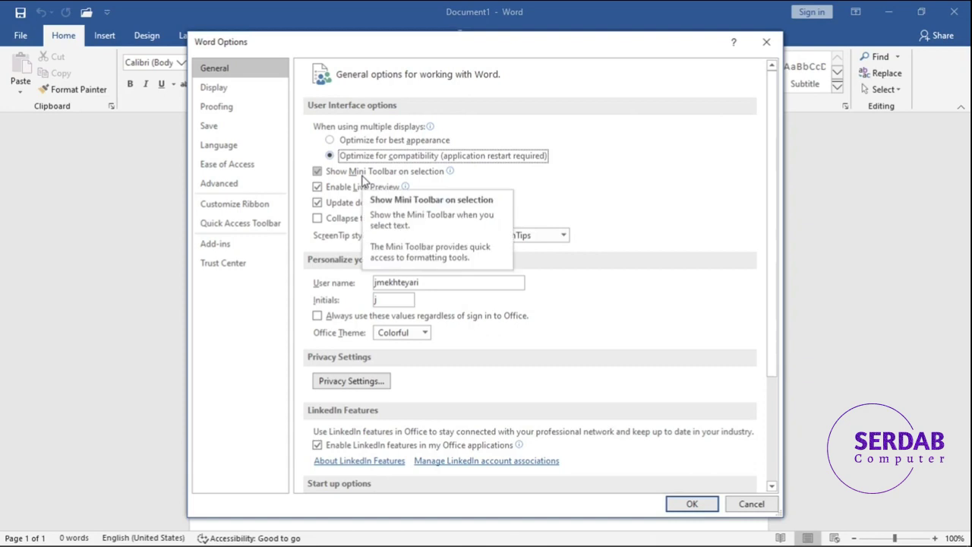
left_click(750, 504)
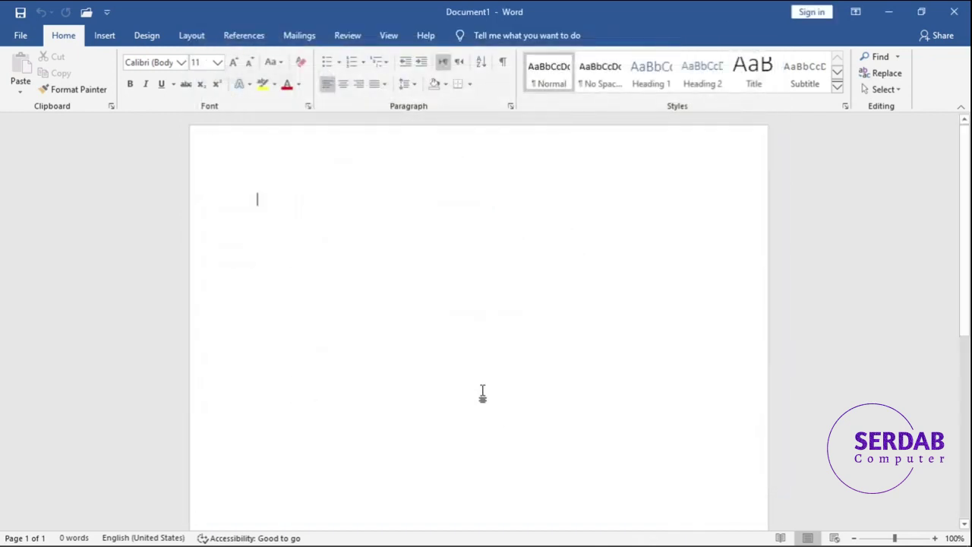
Step: Enter the word TITLE in the blank document and select it
type("Title")
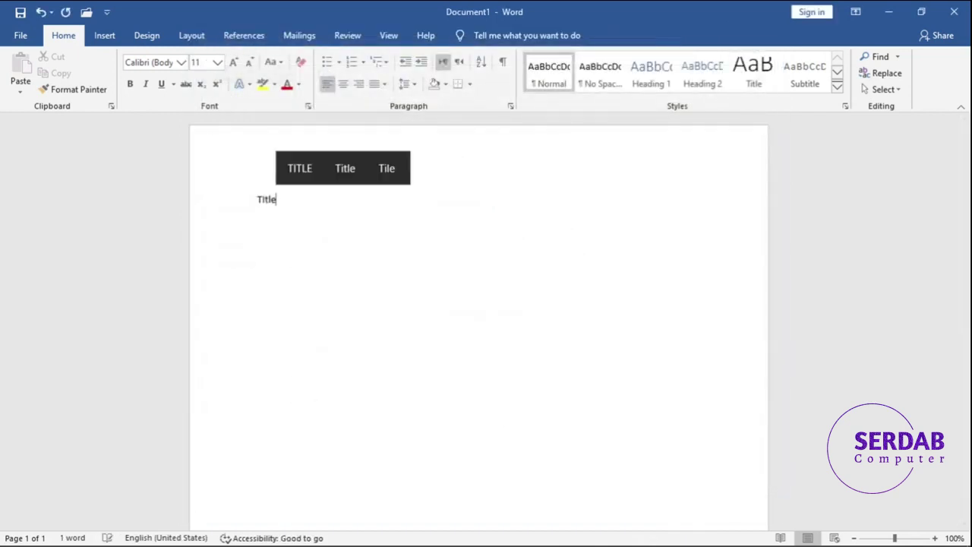
left_click(284, 177)
left_click_drag(284, 207, 251, 205)
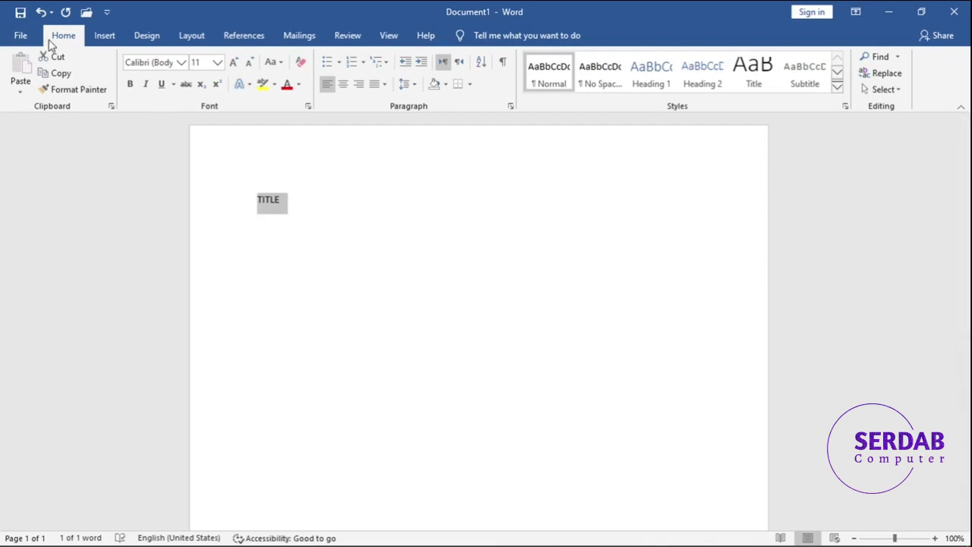
Step: Reopen the Word options and set the multiple displays setting to Optimize for best appearance
left_click(21, 36)
left_click(59, 521)
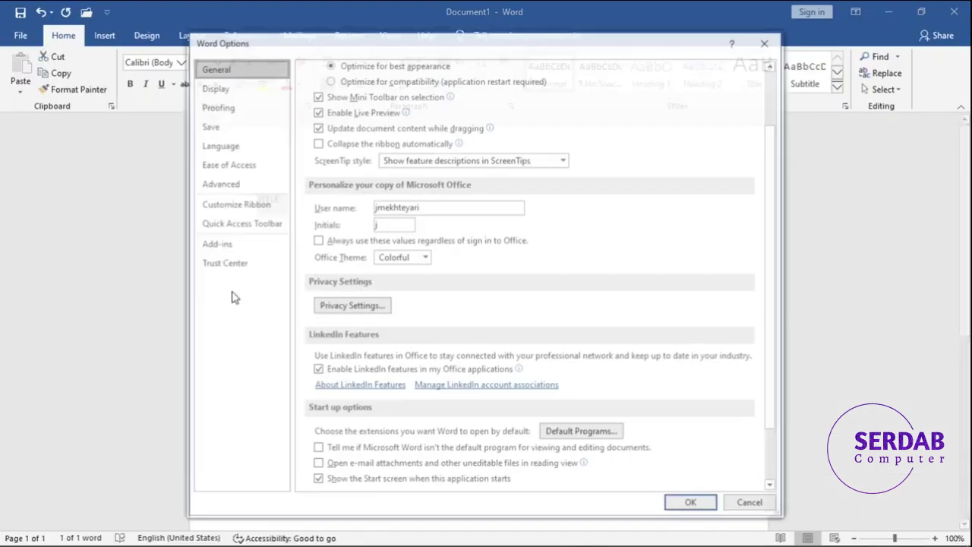
scroll(368, 134, "up", 2)
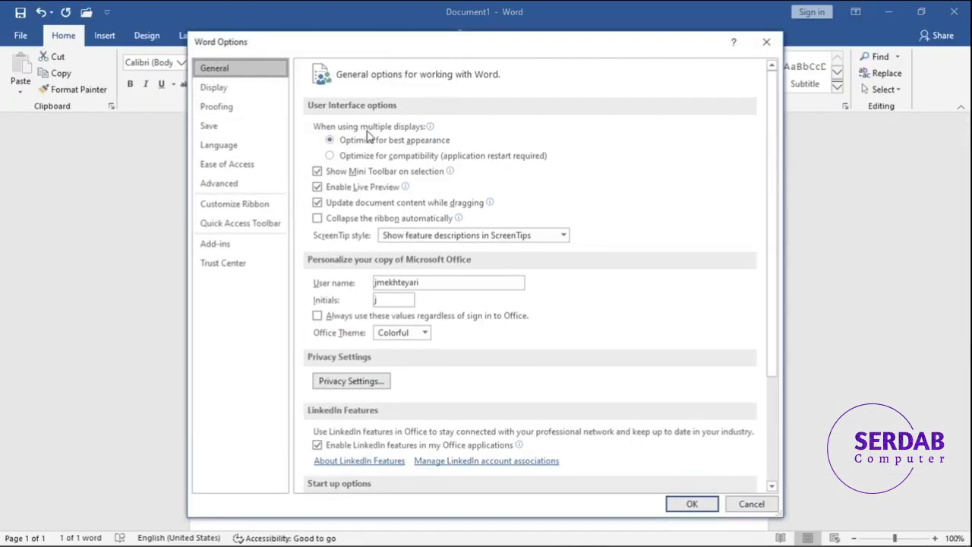
mouse_move(383, 179)
left_click(371, 156)
left_click(372, 140)
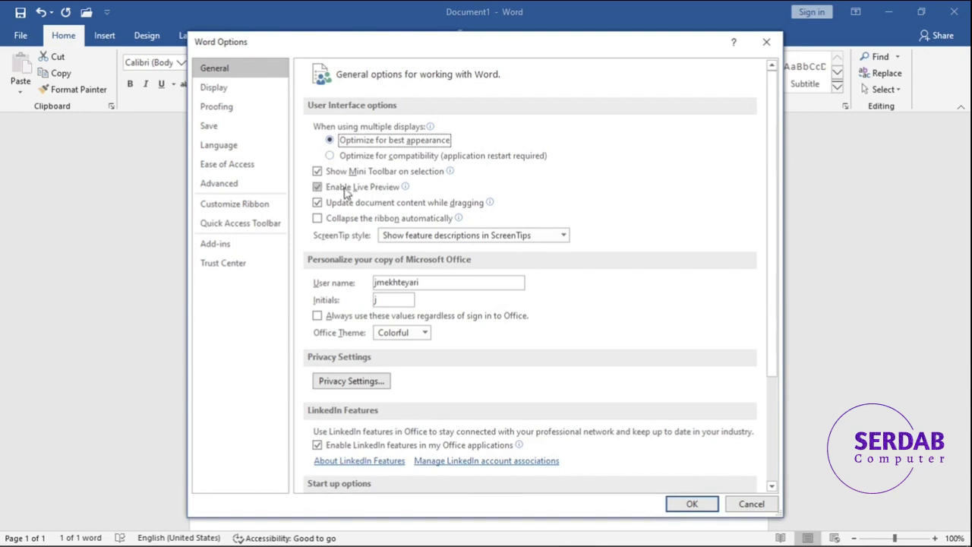
Step: Try to turn on Collapse the ribbon automatically and confirm the Word options
mouse_move(368, 206)
mouse_move(384, 226)
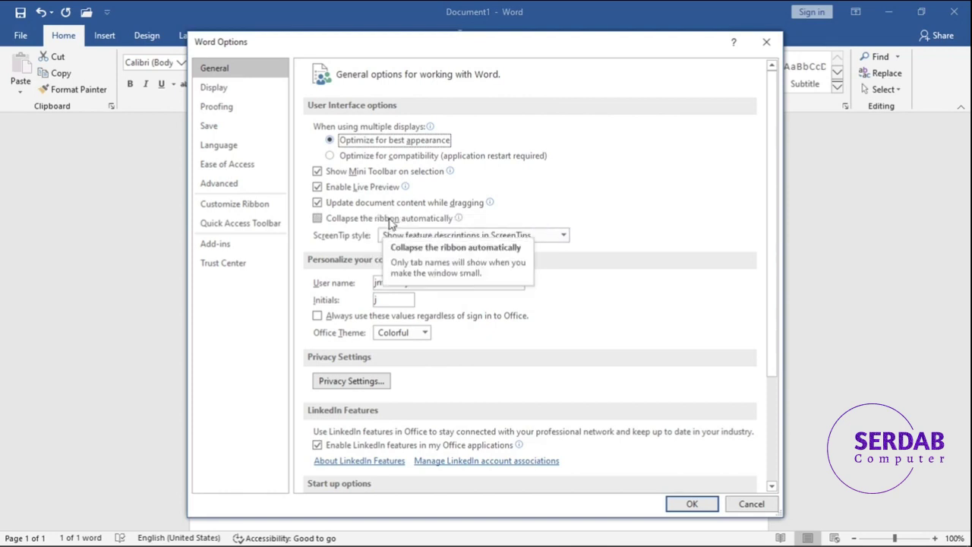
left_click(383, 222)
left_click(691, 503)
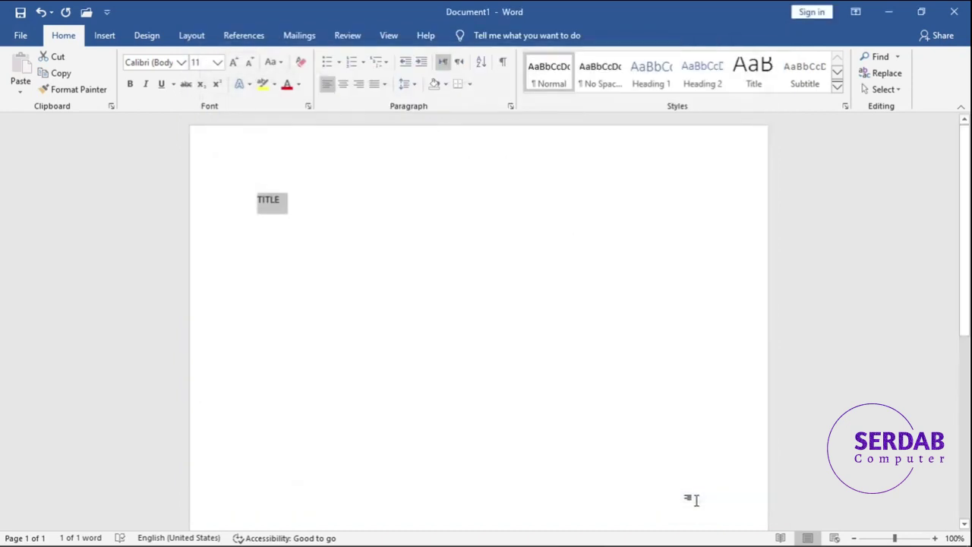
Step: Test collapsing and restoring the ribbon from the document, and leave it collapsed to the tab names only
left_click(63, 35)
left_click(301, 202)
left_click(82, 38)
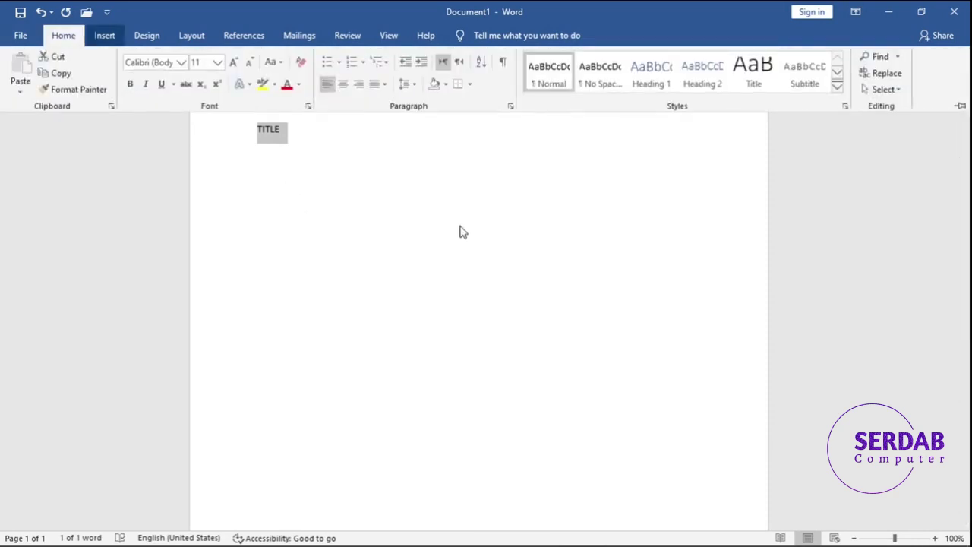
left_click(461, 230)
double_click(75, 42)
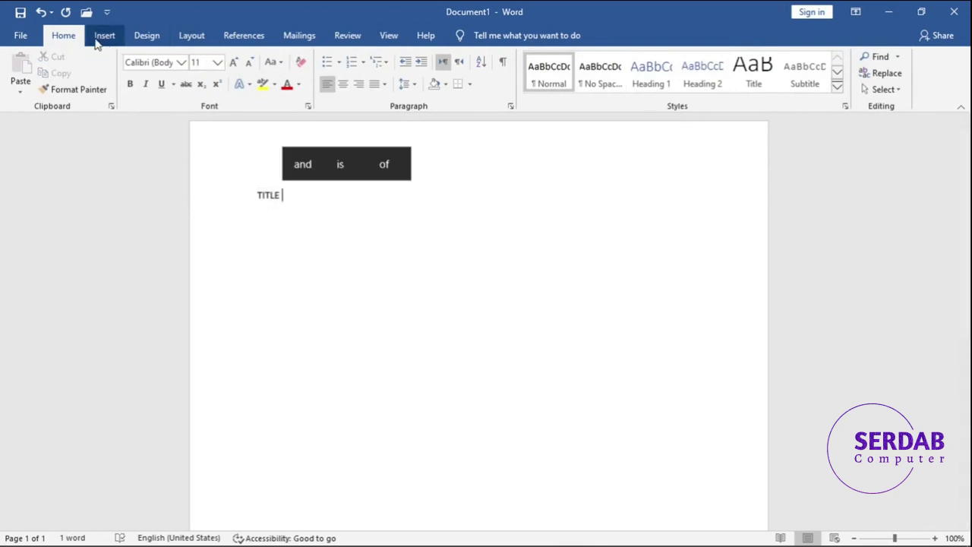
double_click(63, 37)
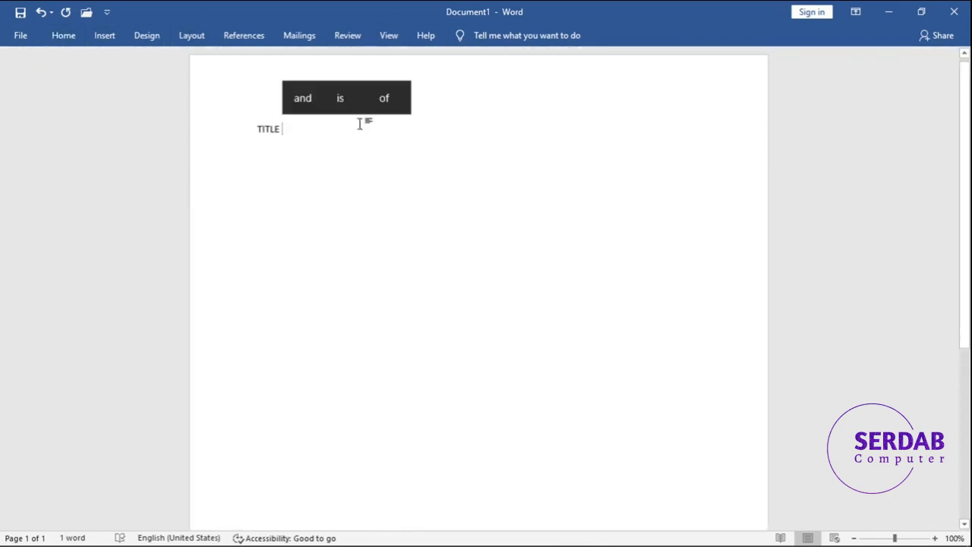
left_click(67, 36)
left_click(324, 249)
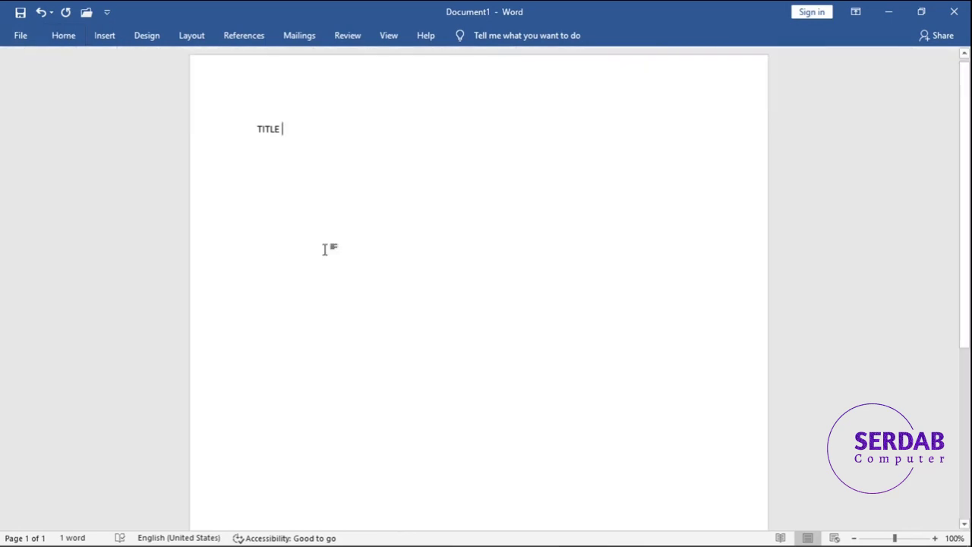
Step: Turn on Collapse the ribbon automatically in the General Word options, confirm, and test the collapsed ribbon with the Layout commands
left_click(21, 35)
left_click(51, 531)
scroll(334, 190, "up", 2)
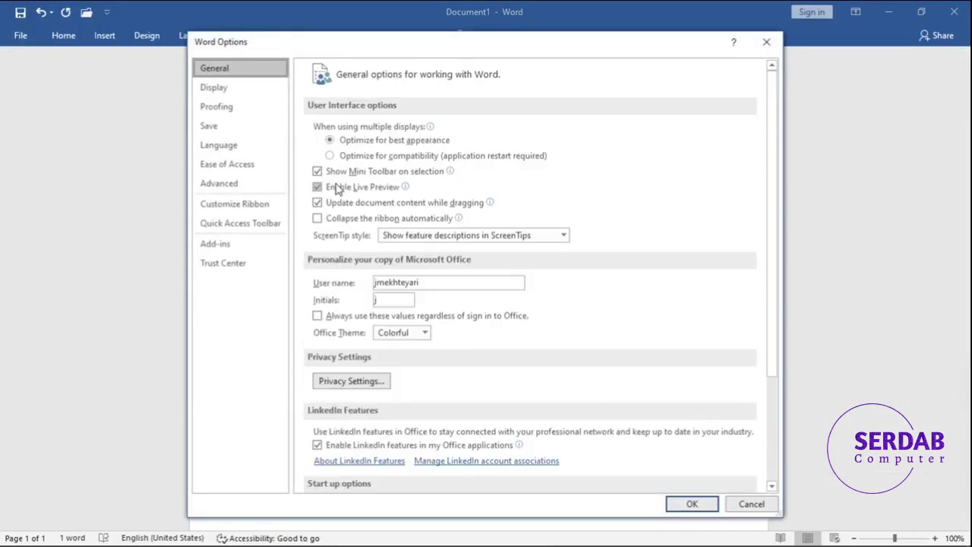
left_click(354, 223)
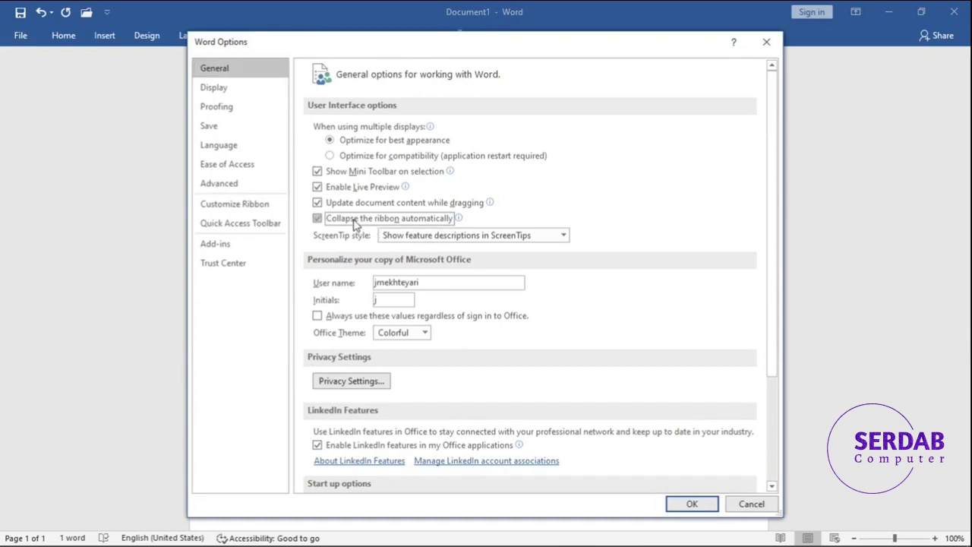
left_click(672, 505)
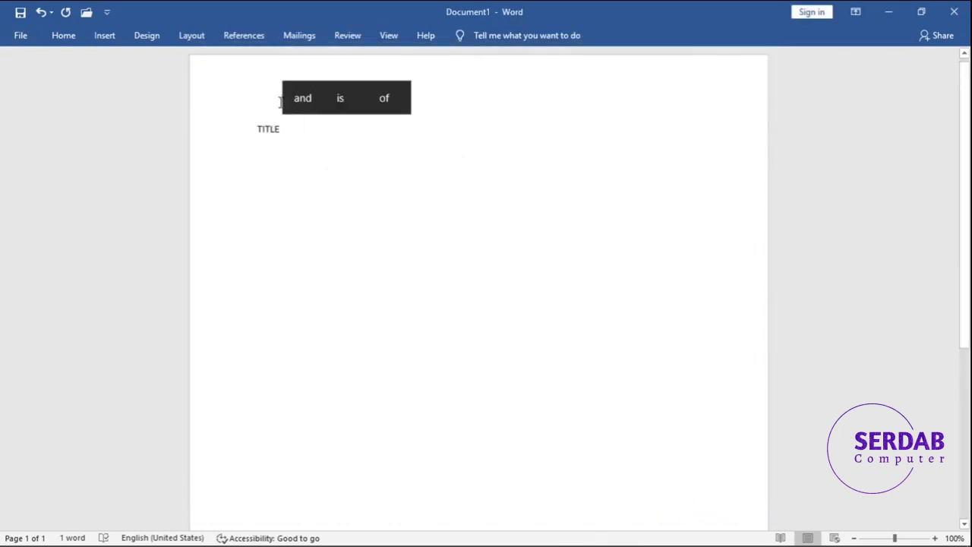
left_click(193, 35)
left_click(364, 162)
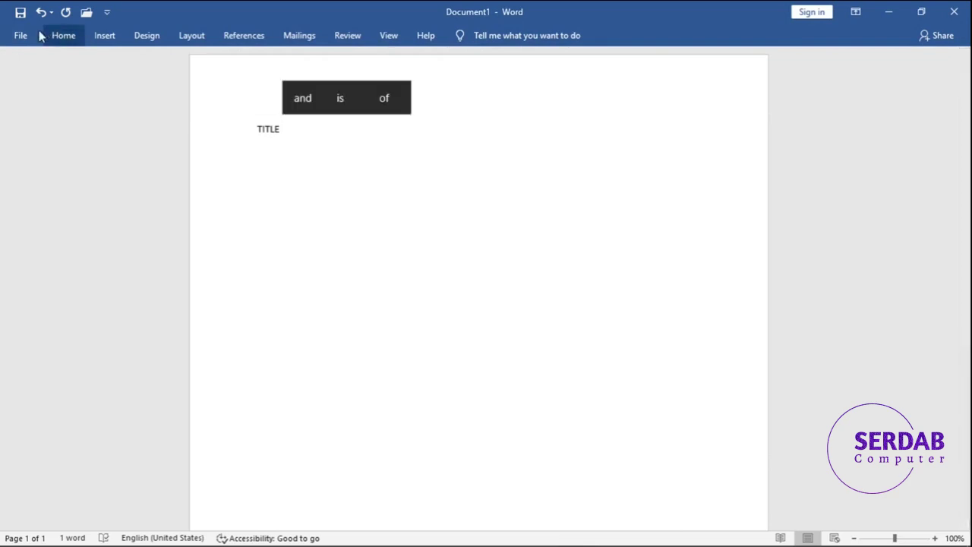
Step: Reopen the General Word options and review the available ScreenTip style choices without changing the selection
left_click(21, 35)
left_click(15, 522)
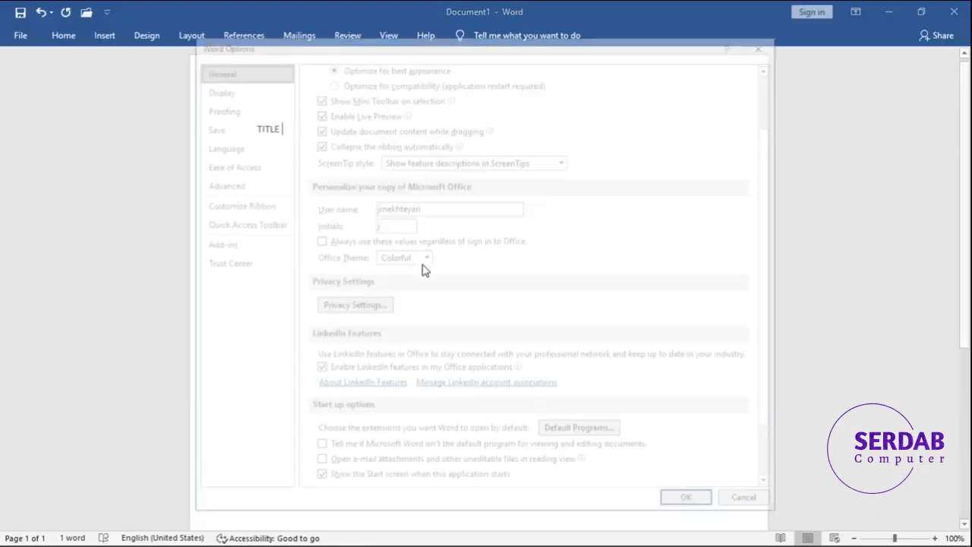
scroll(425, 205, "up", 3)
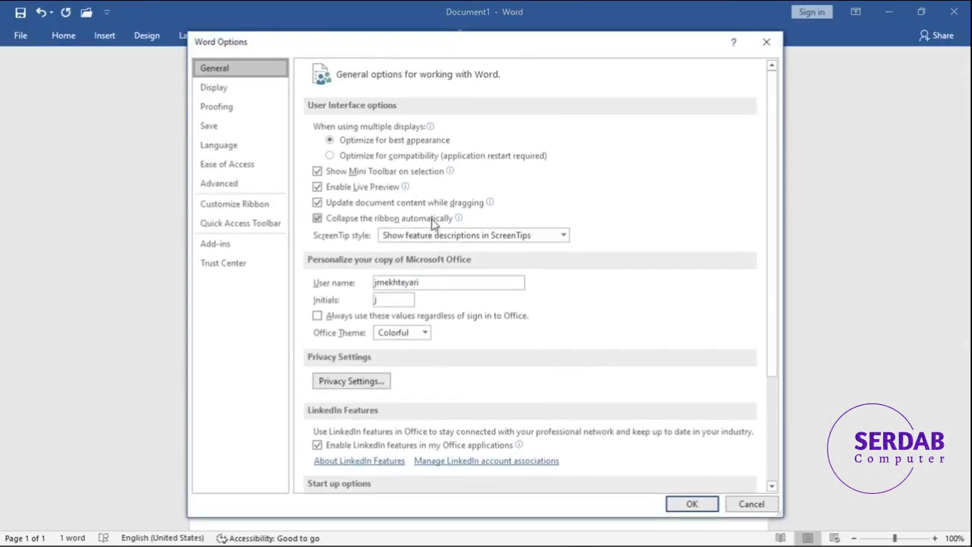
left_click(387, 240)
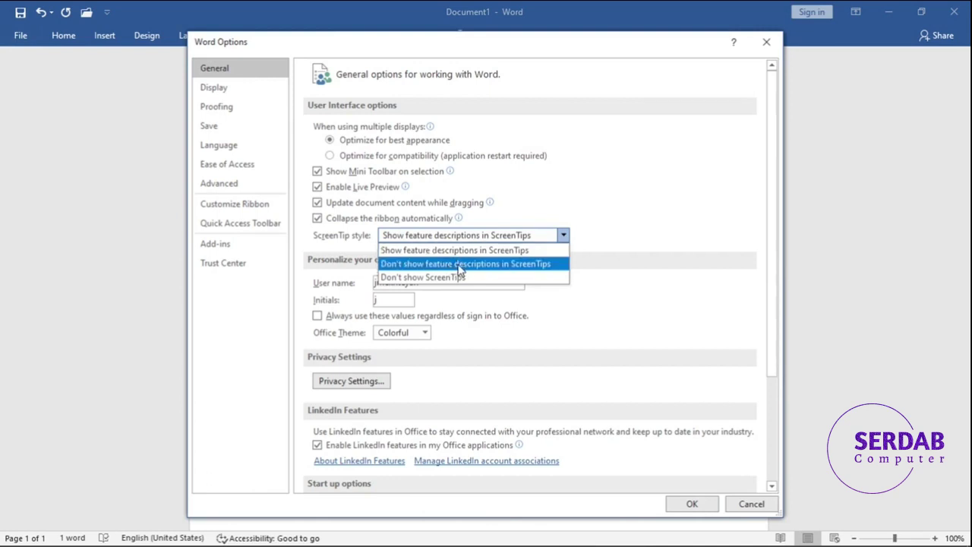
left_click(597, 274)
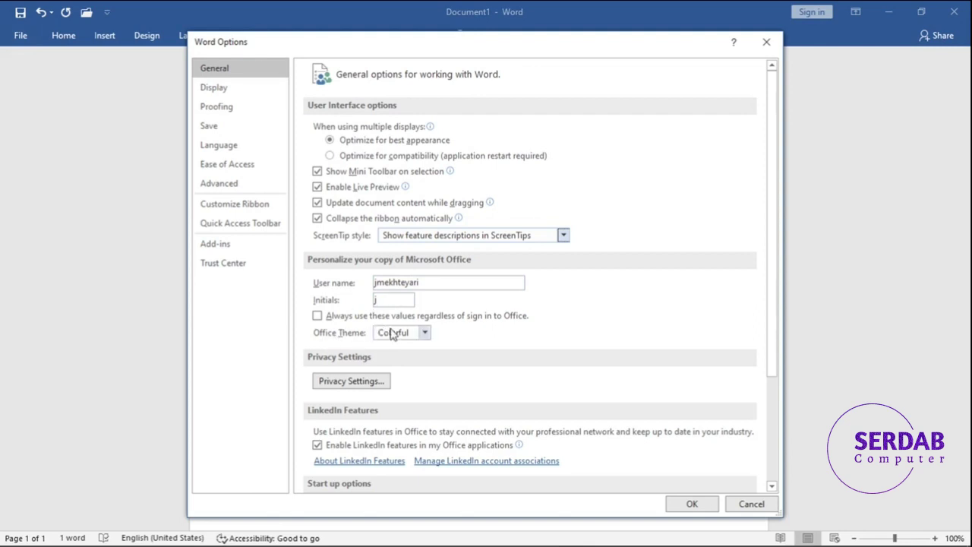
Step: Request the Default Programs settings from the start-up options and dismiss the notice
scroll(379, 334, "down", 2)
scroll(410, 319, "down", 2)
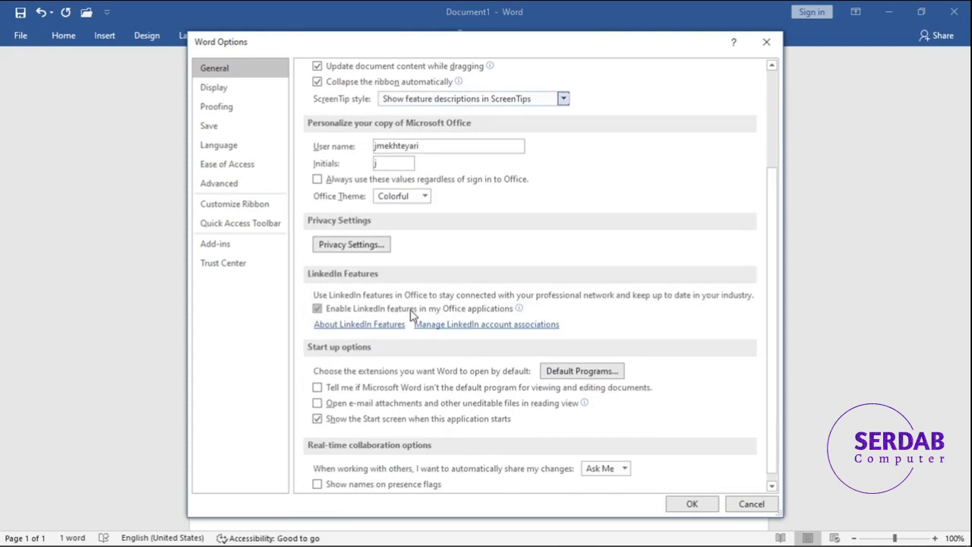
scroll(398, 368, "down", 1)
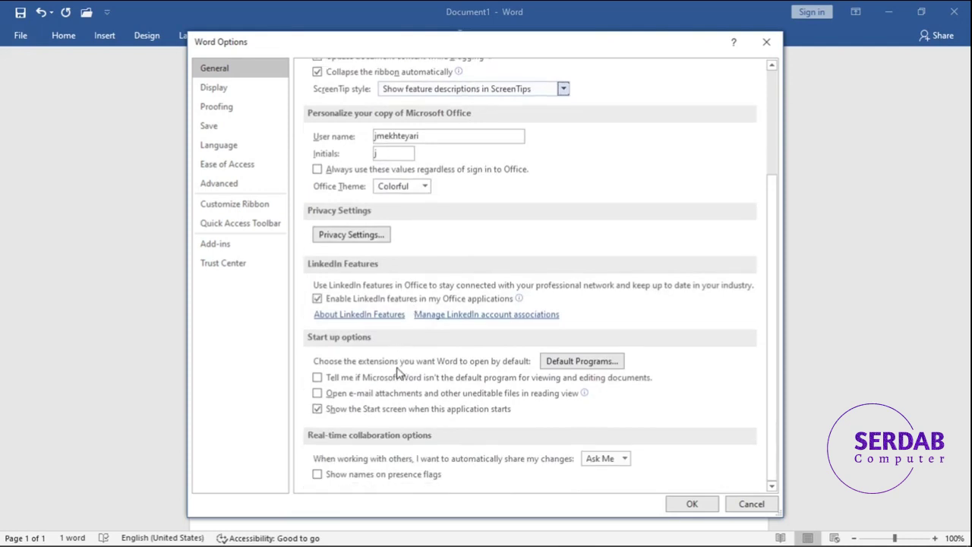
left_click(565, 365)
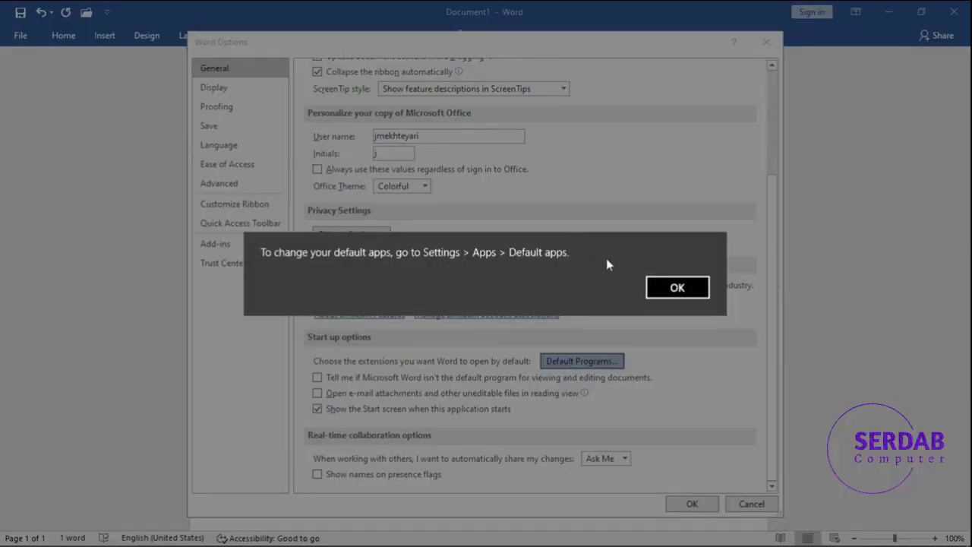
key("super")
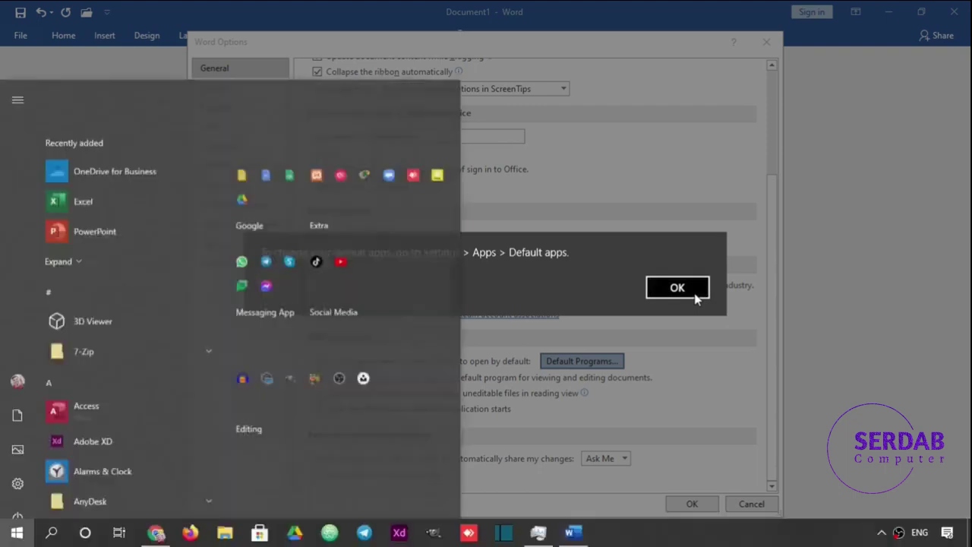
left_click(694, 295)
Step: Find the Default apps settings in Windows and open the Set defaults by app page
key("super")
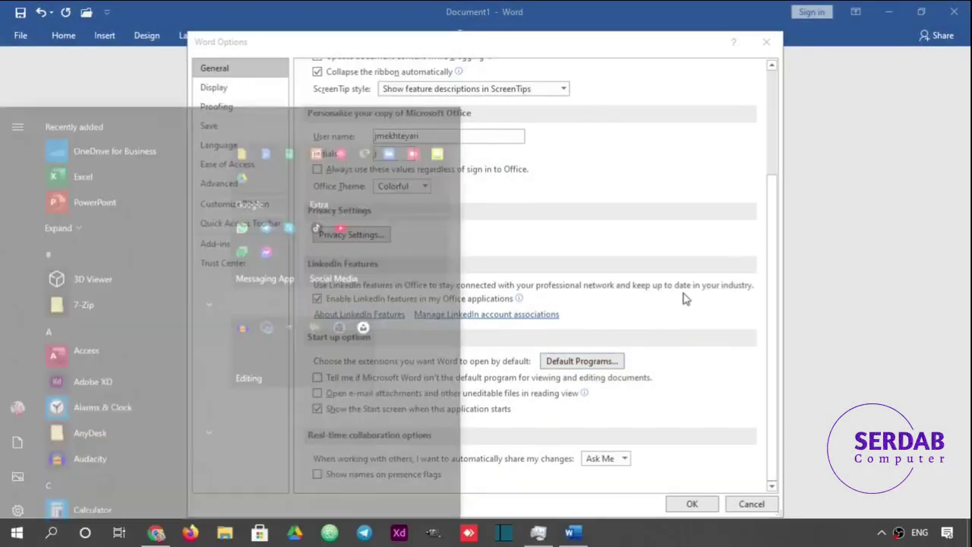
type("defualt")
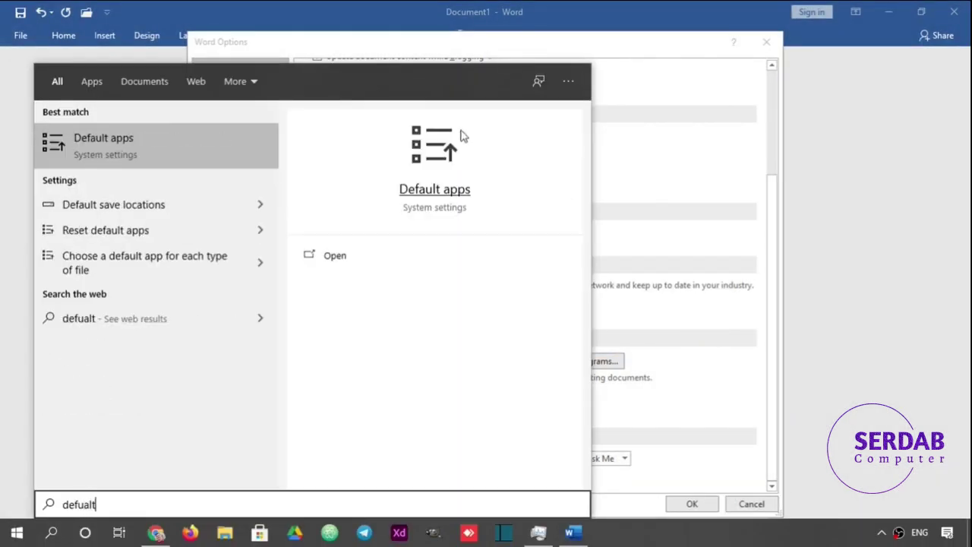
left_click(167, 172)
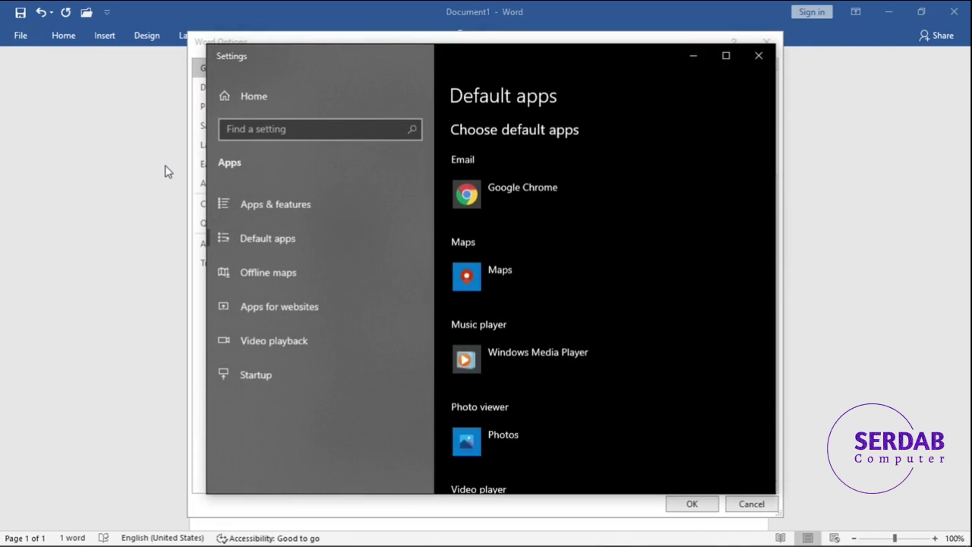
scroll(540, 299, "down", 10)
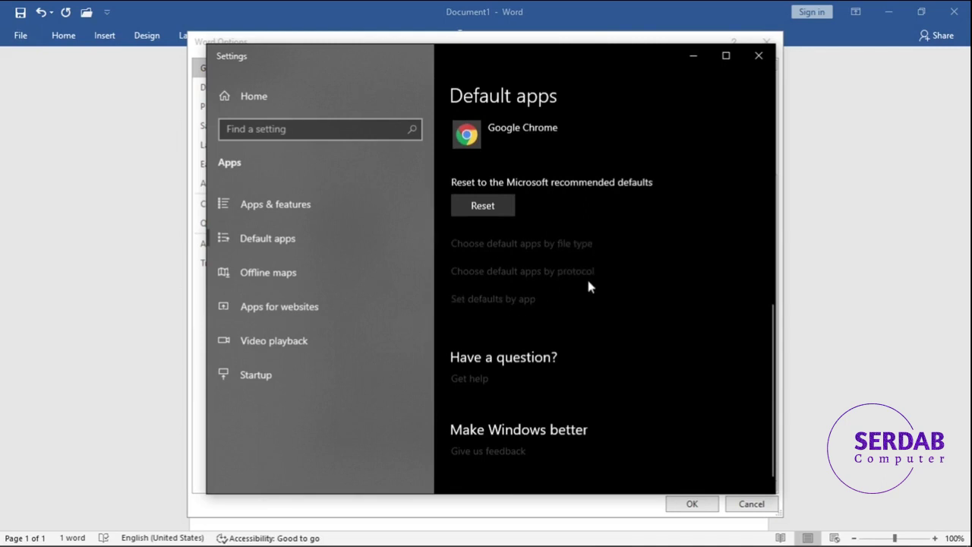
left_click(505, 301)
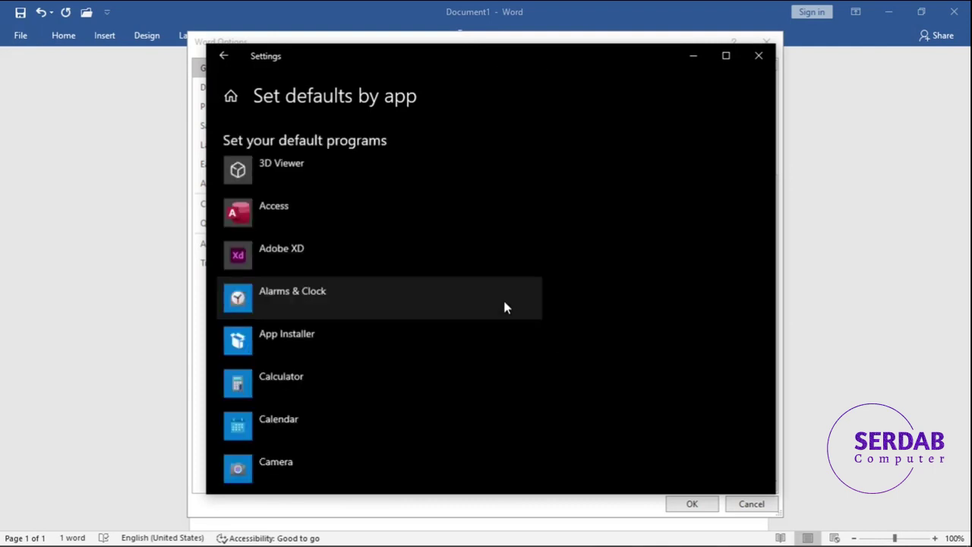
Step: Locate Word in the list of default programs and open the management of its file associations
scroll(504, 301, "down", 5)
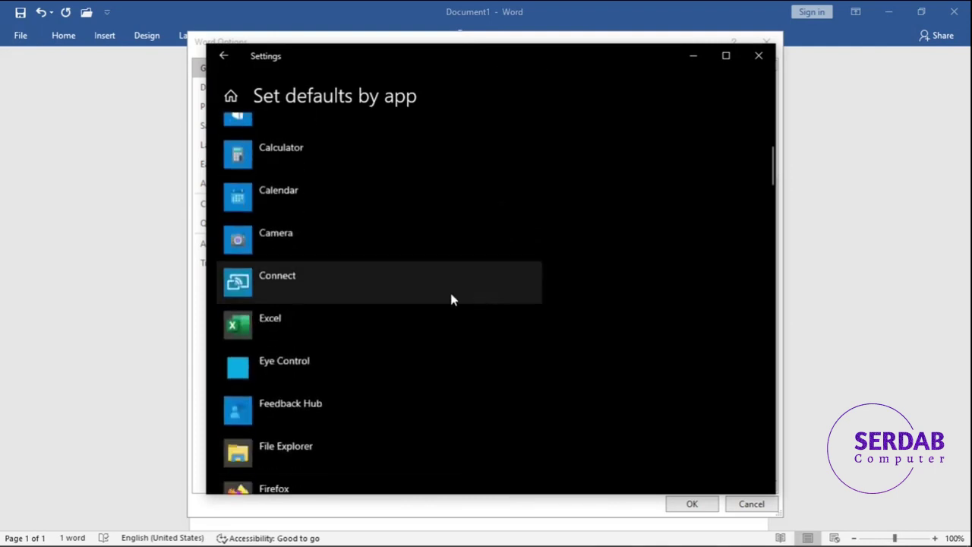
scroll(348, 270, "down", 10)
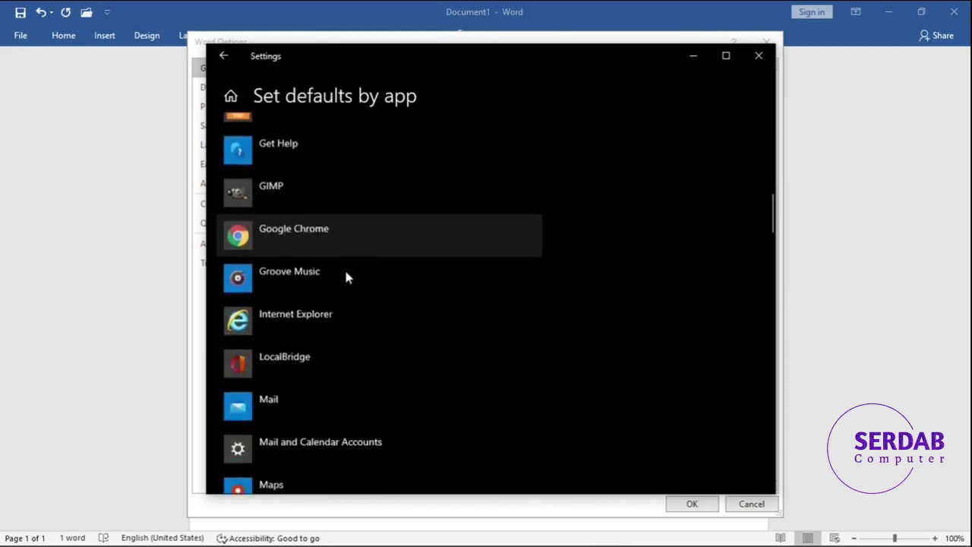
scroll(346, 276, "down", 10)
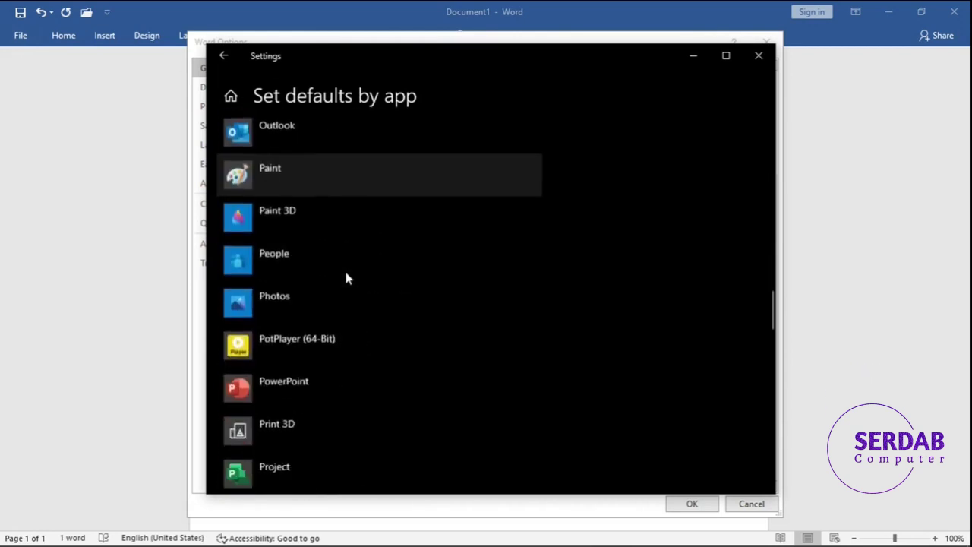
scroll(345, 275, "down", 10)
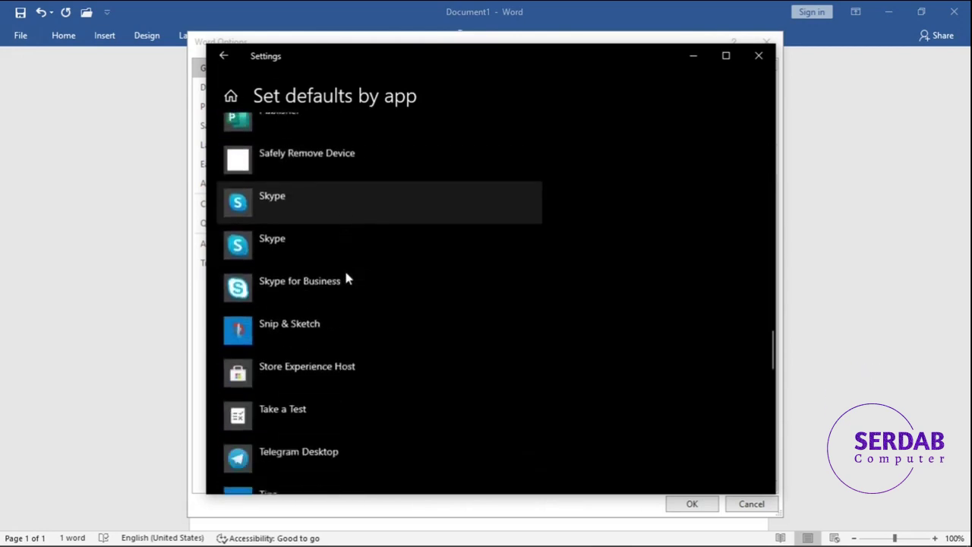
scroll(345, 278, "down", 10)
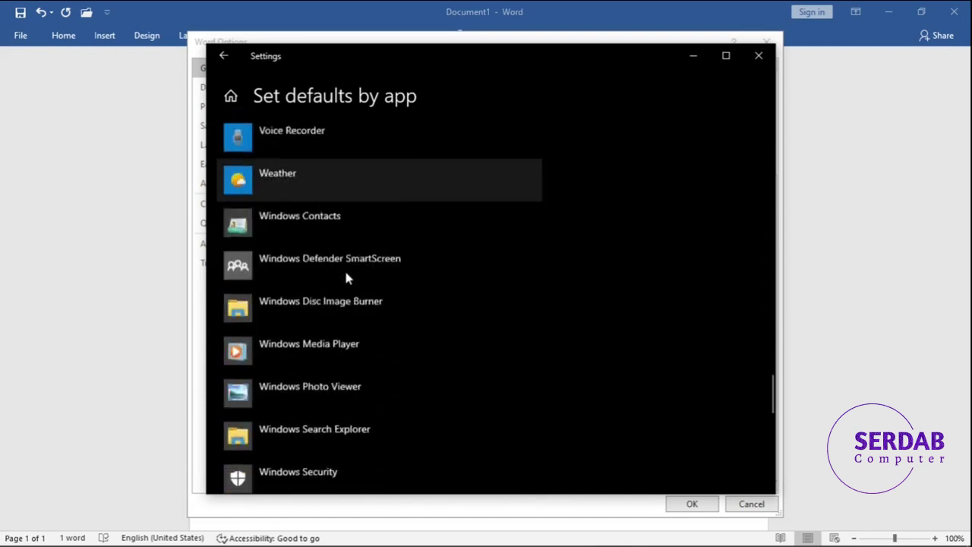
scroll(346, 278, "down", 3)
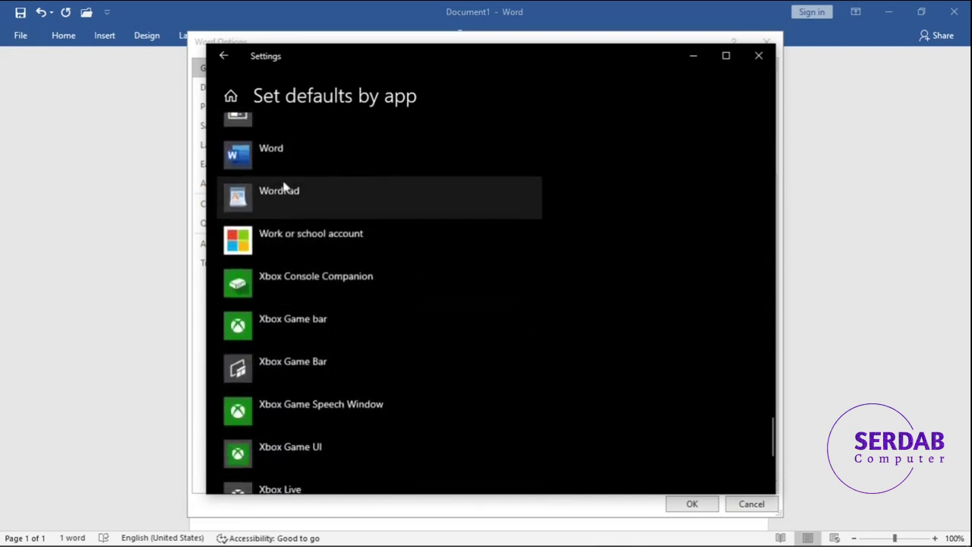
left_click(265, 174)
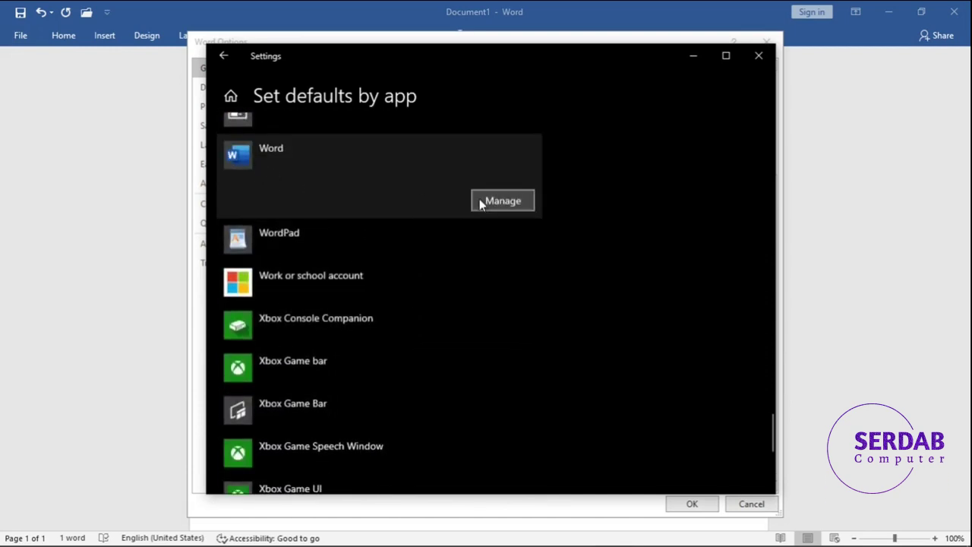
left_click(494, 201)
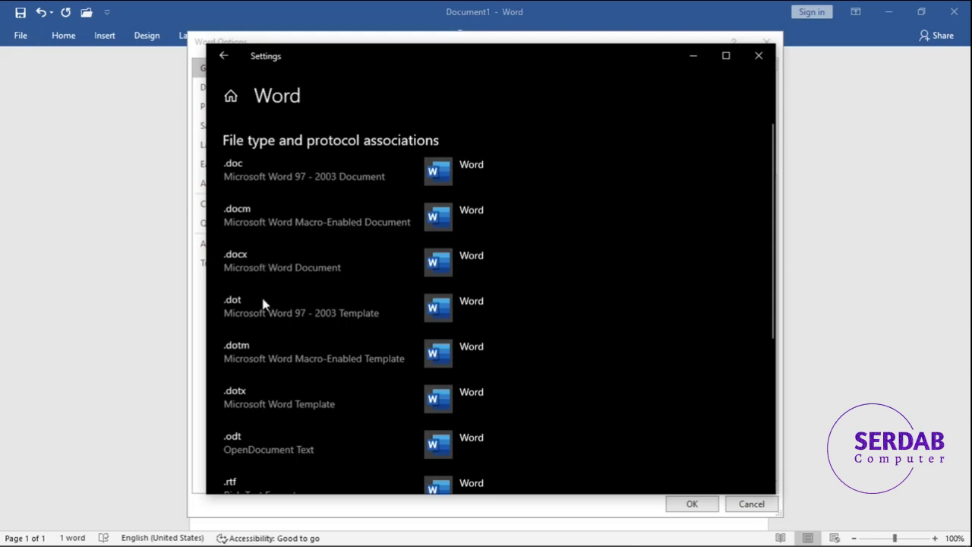
Step: Examine Word's file type and protocol associations, including the .doc entry, and return to Word Options by closing Windows Settings
scroll(264, 364, "down", 3)
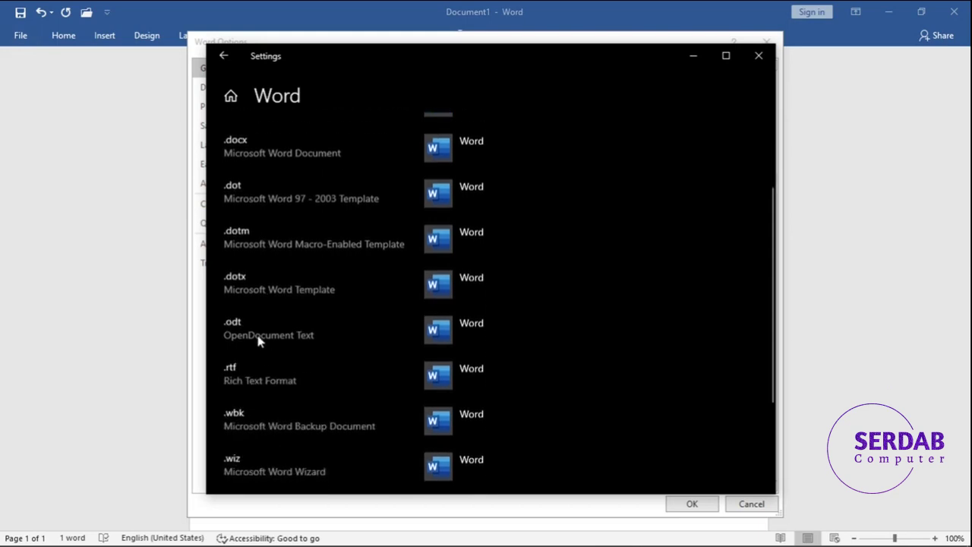
scroll(288, 341, "down", 1)
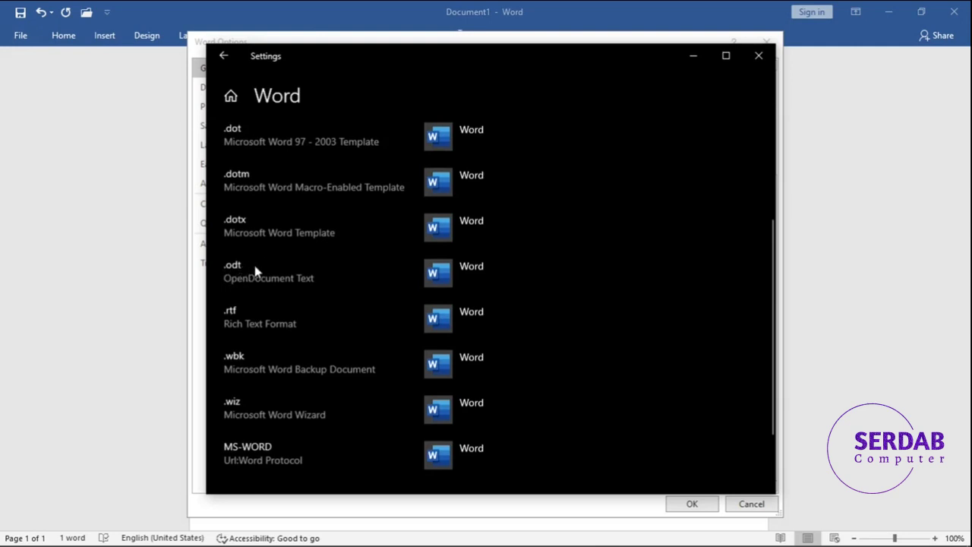
scroll(281, 288, "down", 1)
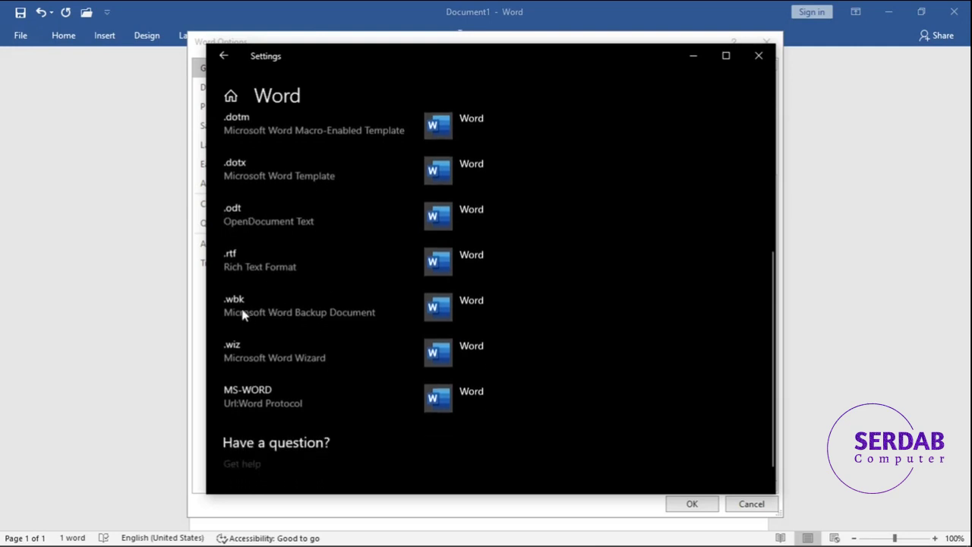
scroll(283, 317, "down", 1)
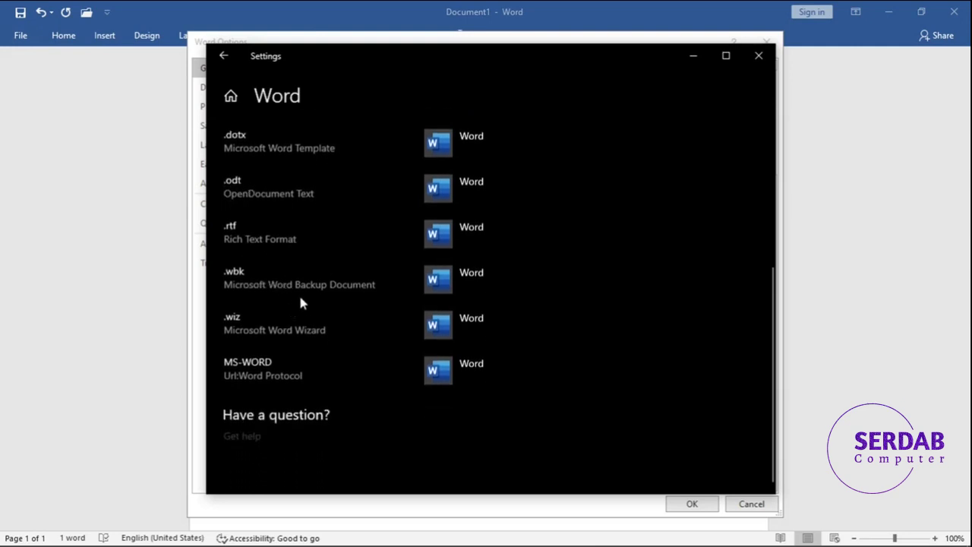
scroll(565, 191, "up", 5)
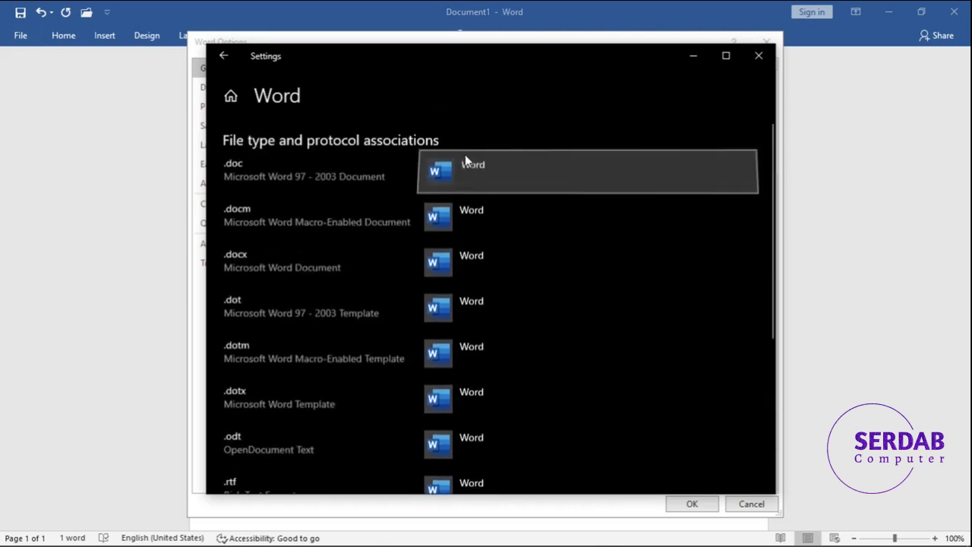
left_click(465, 156)
left_click(444, 177)
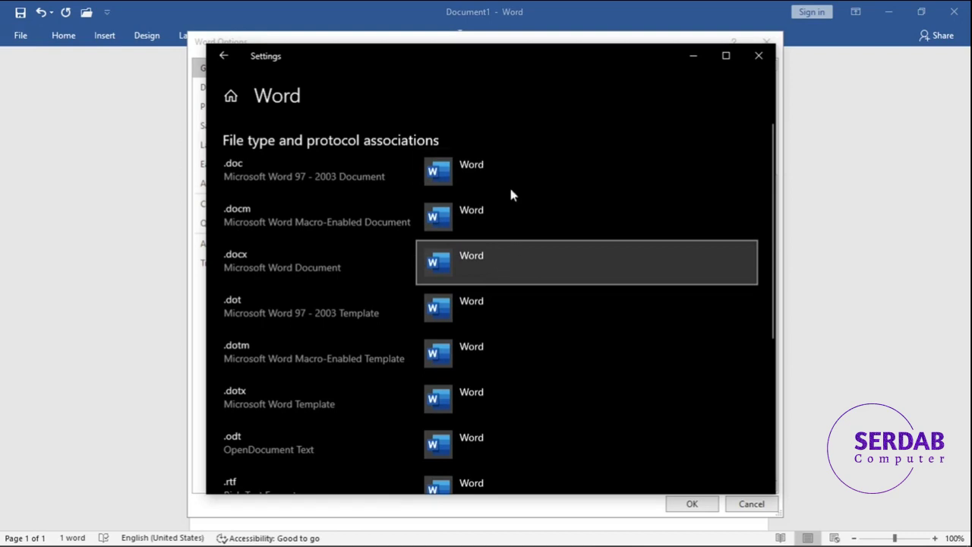
scroll(577, 220, "down", 4)
scroll(649, 230, "up", 4)
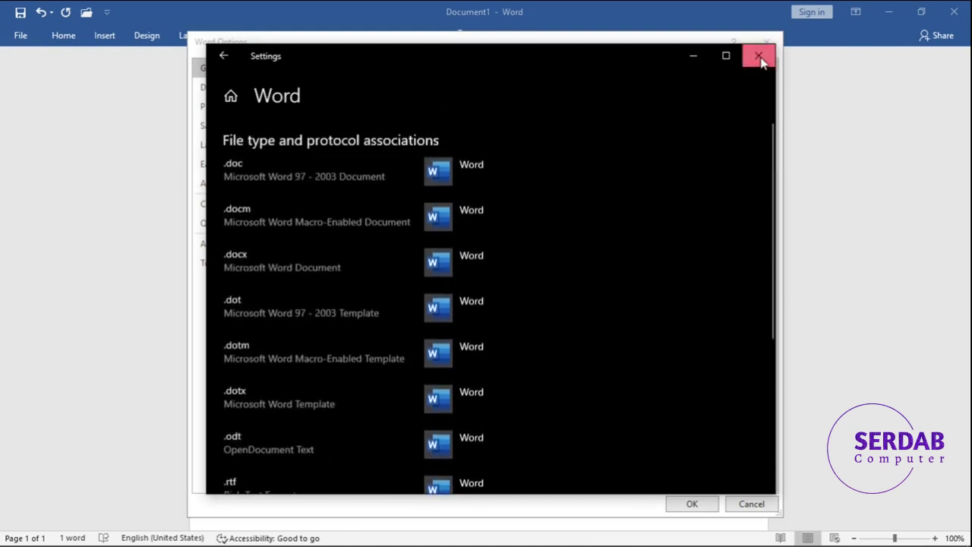
left_click(759, 56)
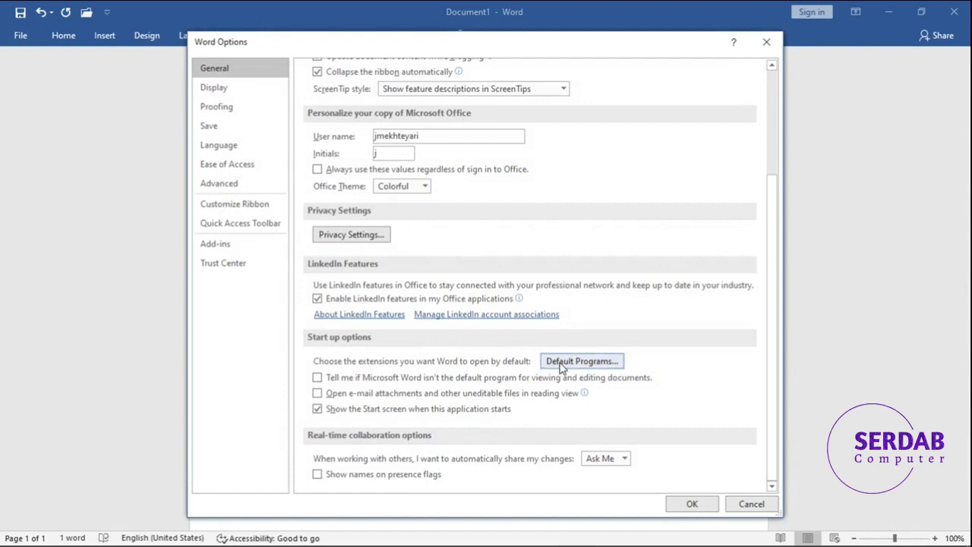